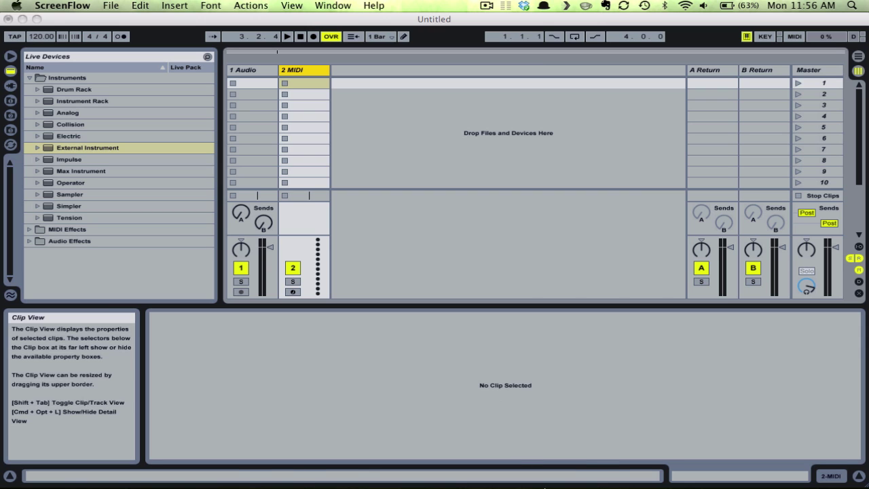
Bring Reason forward and create a Mixer 14:2, then a Combinator below it in the rack.
left_click(614, 472)
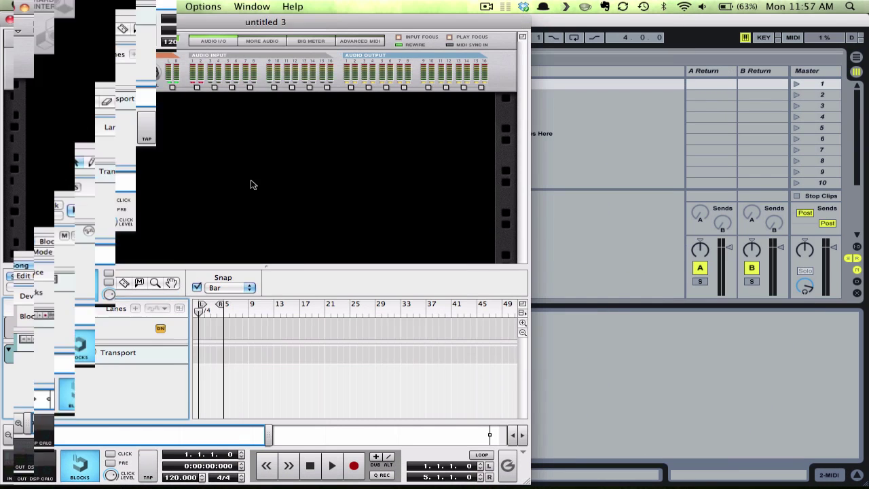
right_click(251, 185)
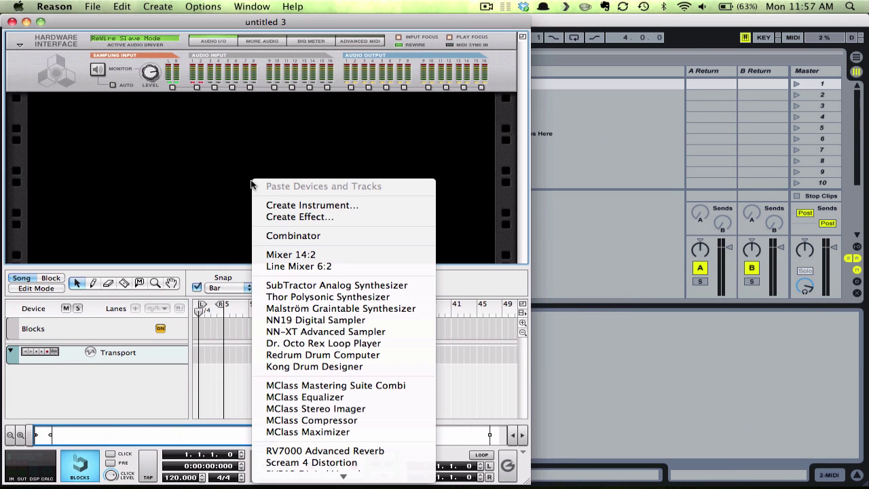
left_click(303, 253)
scroll(285, 207, "down", 3)
right_click(281, 201)
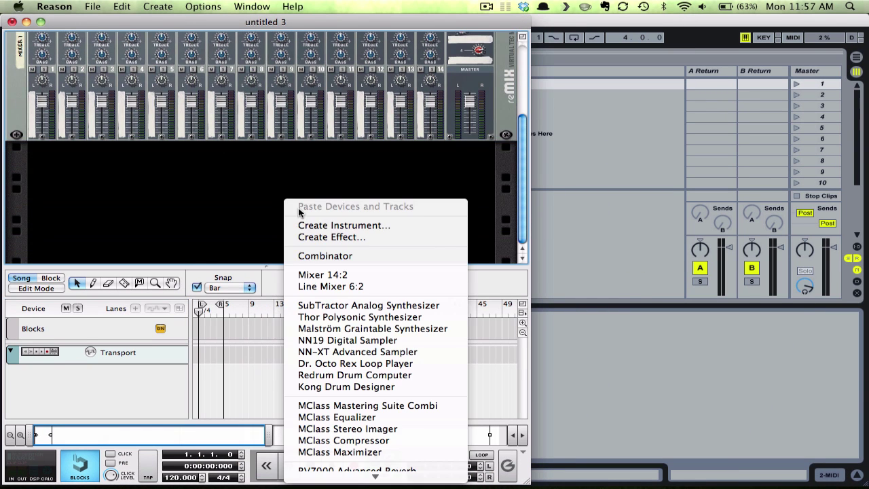
left_click(323, 263)
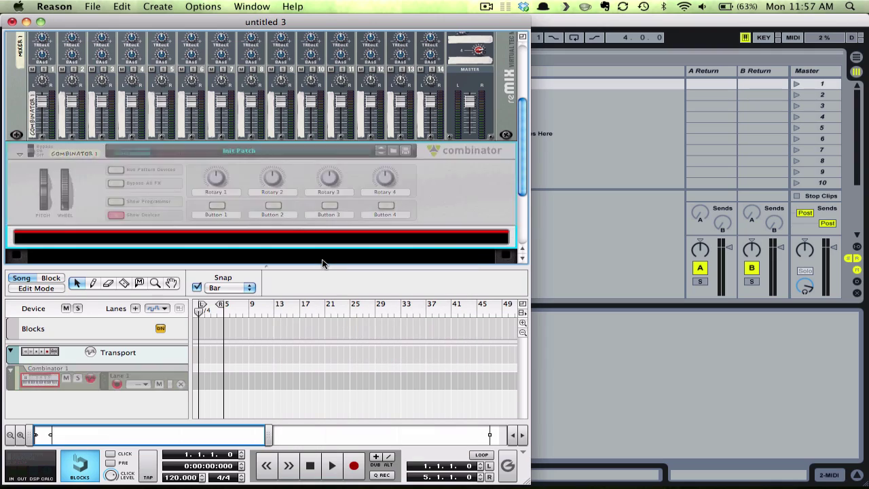
Flip the rack and cable the Combinator's audio output into mixer channel 1.
key("Tab")
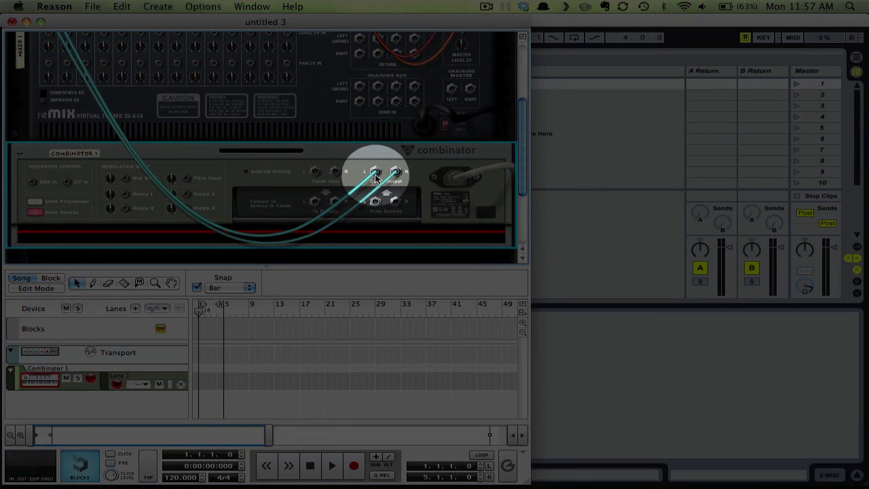
left_click_drag(352, 179, 53, 119)
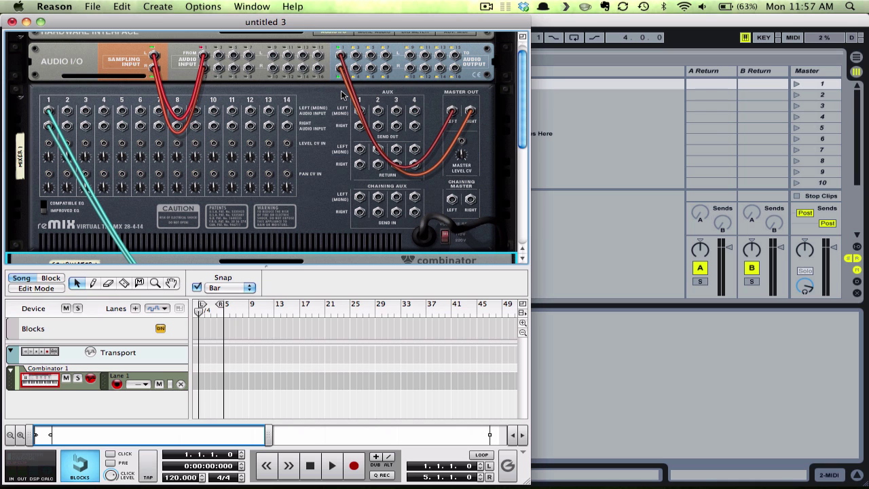
key("Tab")
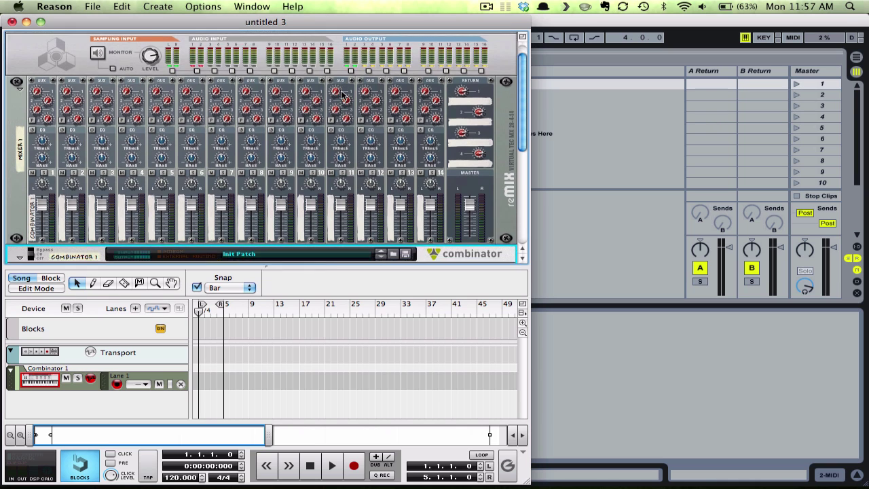
scroll(341, 95, "down", 5)
scroll(342, 95, "up", 4)
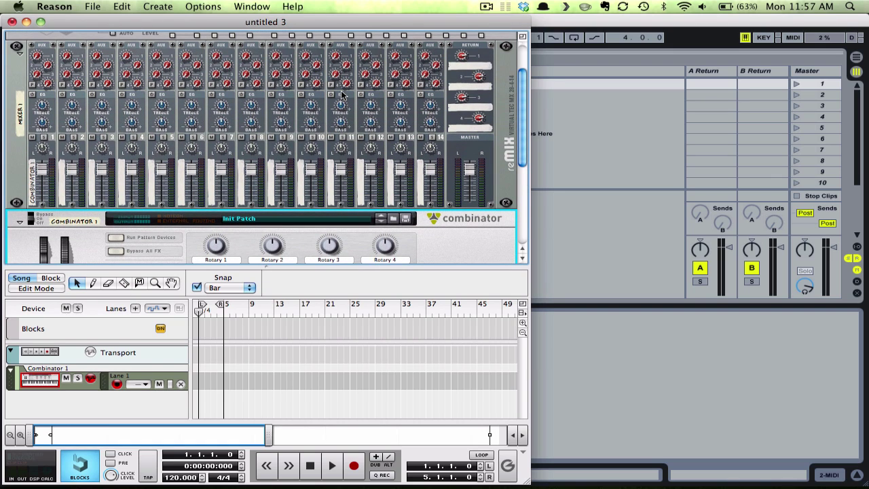
Browse Combinator Patches > Synth Lead and select Moog Monosynth.cmb.
scroll(341, 95, "down", 4)
left_click(270, 104)
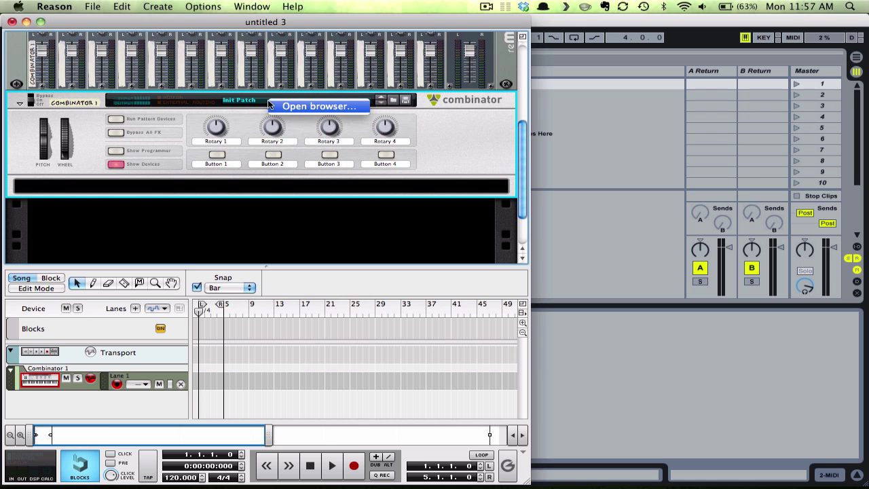
left_click(292, 107)
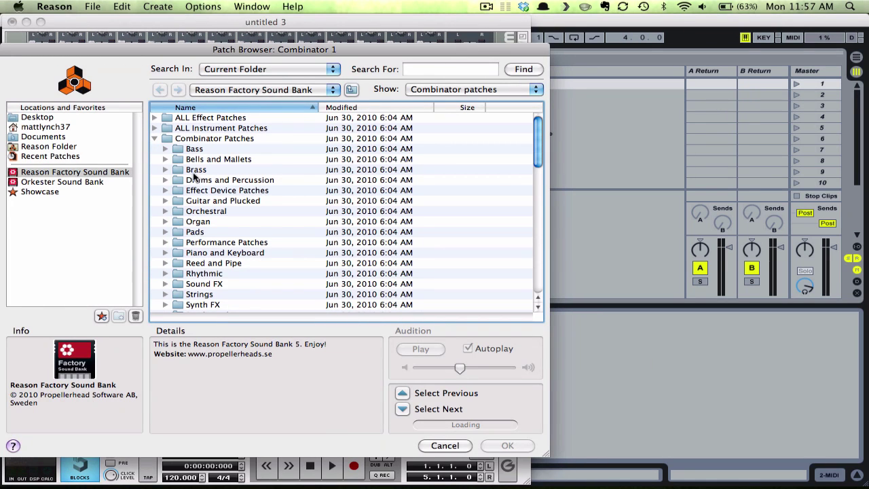
scroll(181, 224, "down", 2)
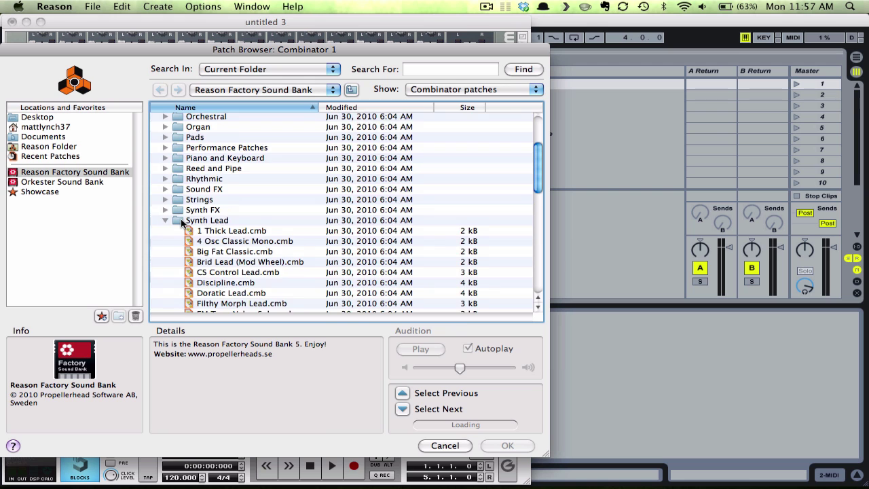
scroll(182, 224, "down", 3)
scroll(181, 224, "down", 1)
scroll(182, 224, "down", 2)
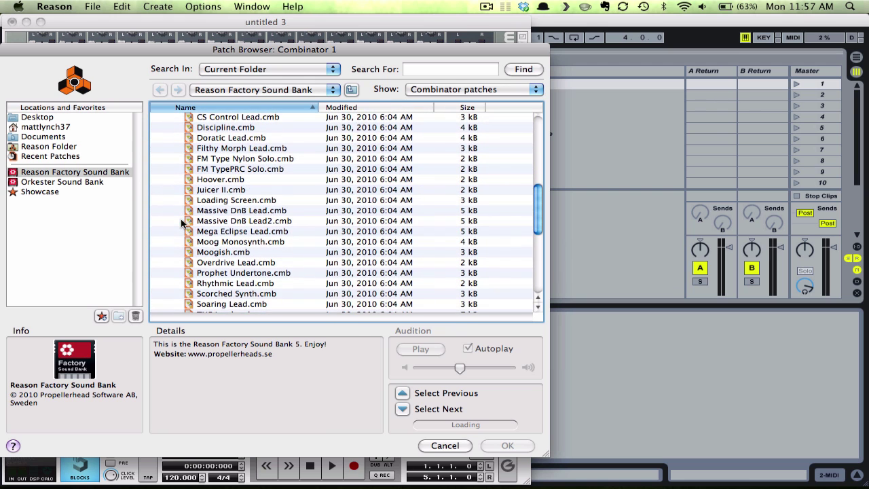
left_click(219, 242)
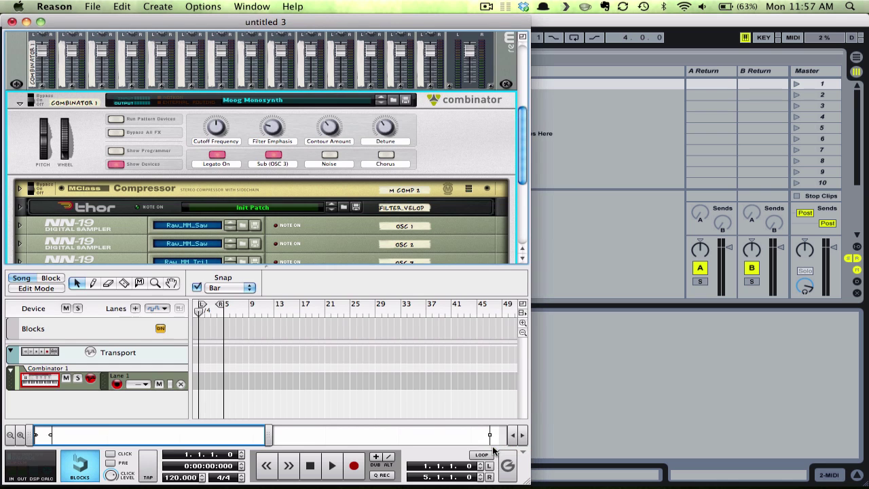
Load the Moog Monosynth patch and draw a MIDI clip on the Combinator lane, bars 1–5.
left_click(494, 448)
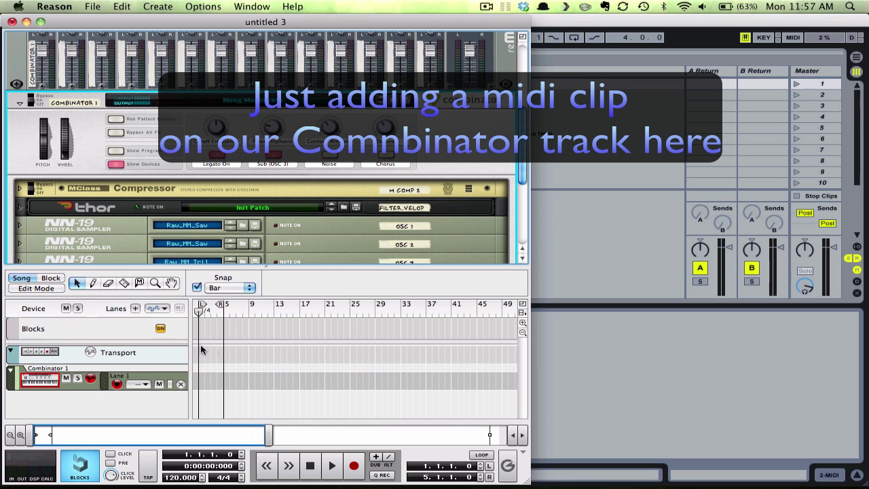
left_click(78, 390)
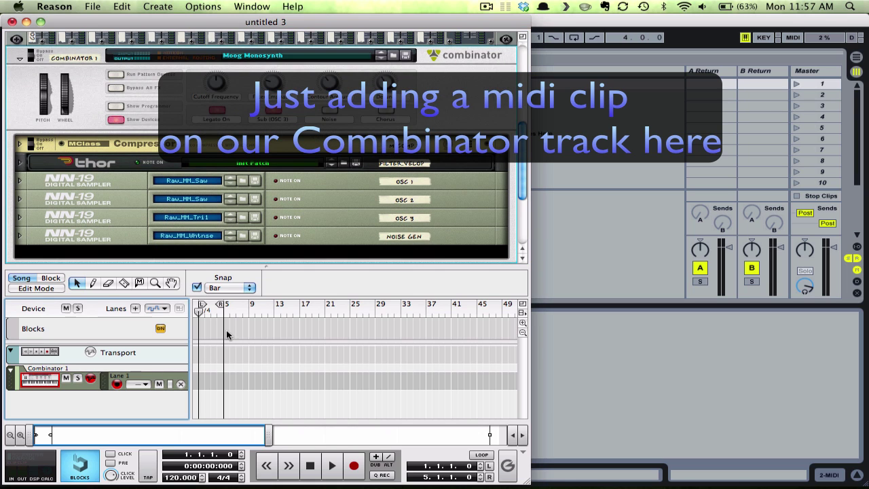
left_click(93, 284)
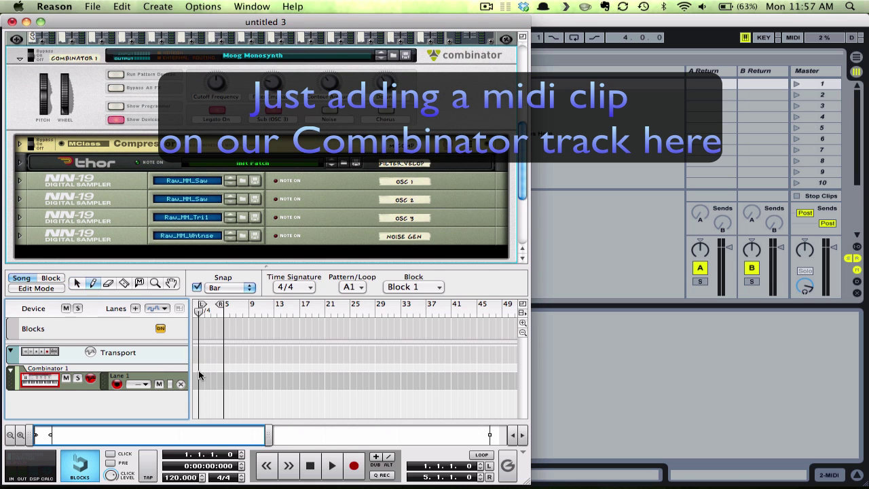
left_click(217, 310)
left_click_drag(267, 435, 91, 436)
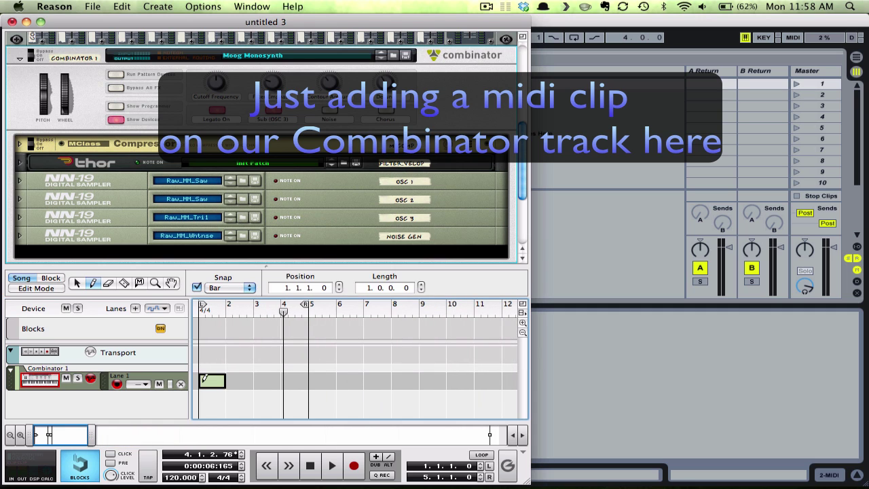
left_click_drag(204, 378, 306, 380)
left_click(76, 284)
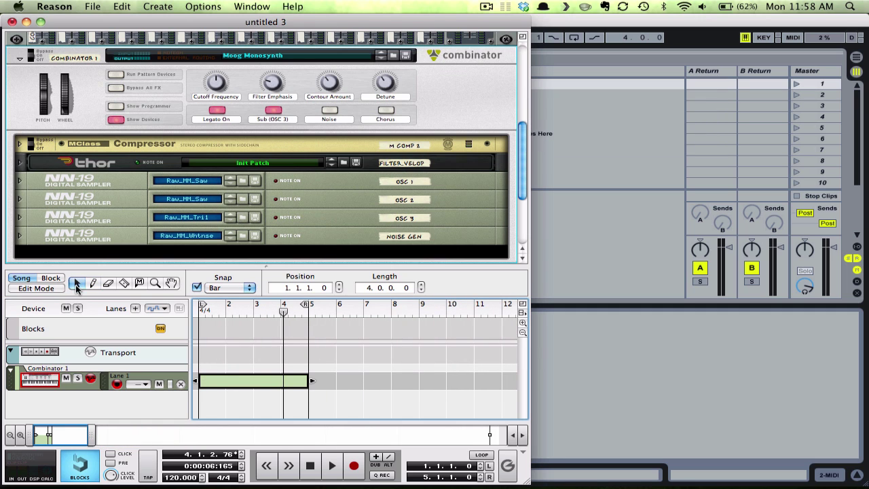
Open the clip, audition several test notes on the Moog Monosynth, then return to Ableton Live.
double_click(215, 381)
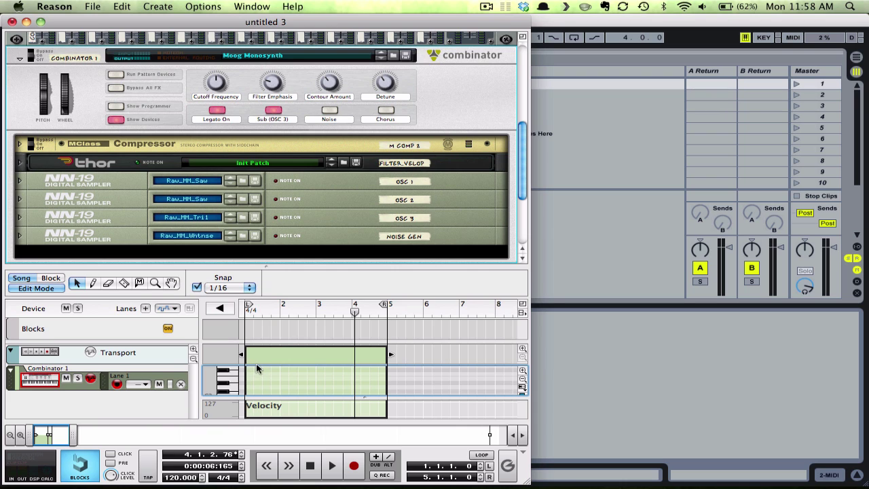
left_click(231, 378)
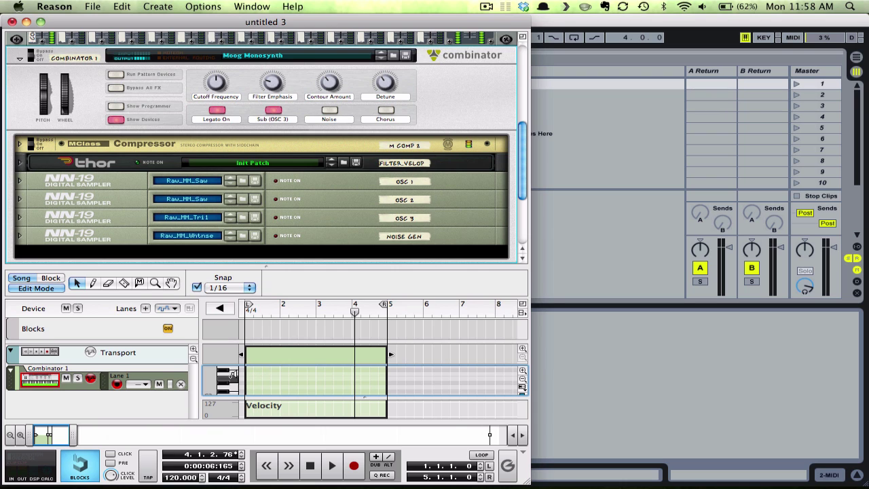
left_click(233, 375)
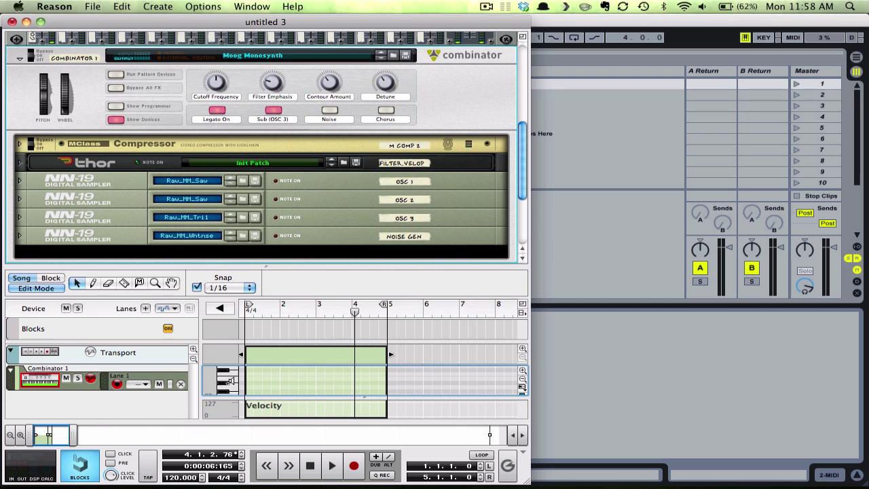
left_click(231, 380)
left_click(229, 384)
left_click(228, 381)
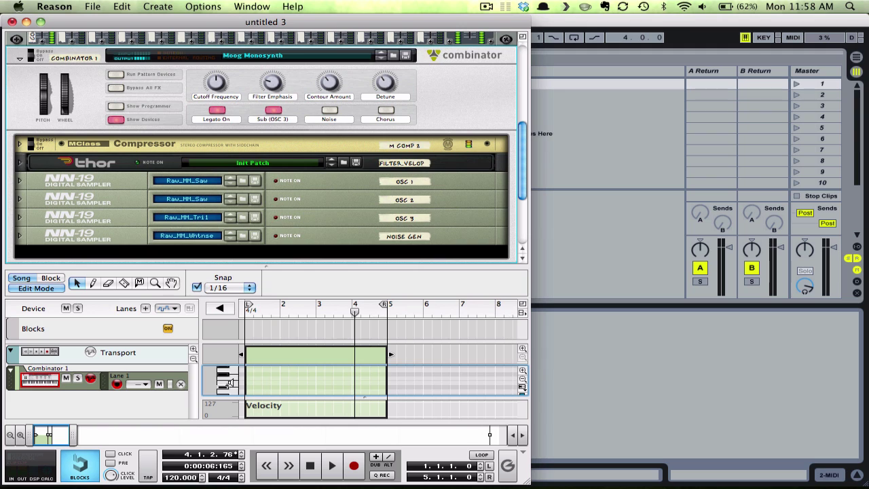
left_click(229, 384)
left_click(229, 384)
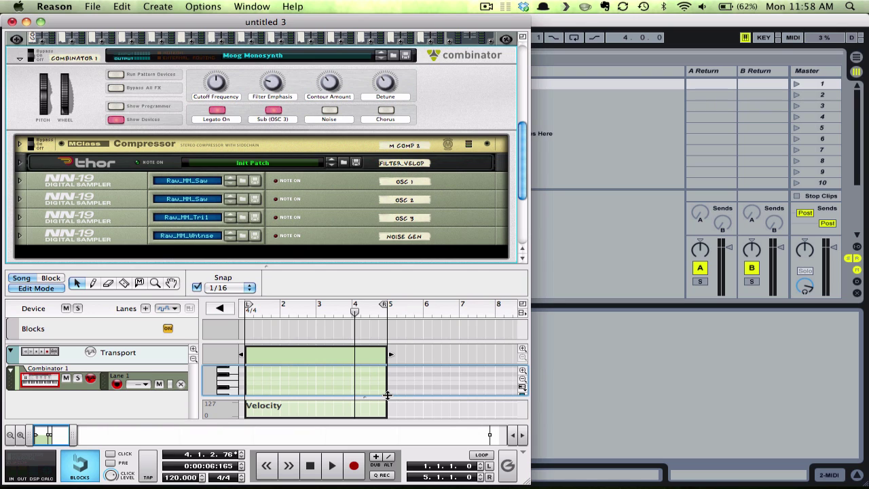
left_click(588, 218)
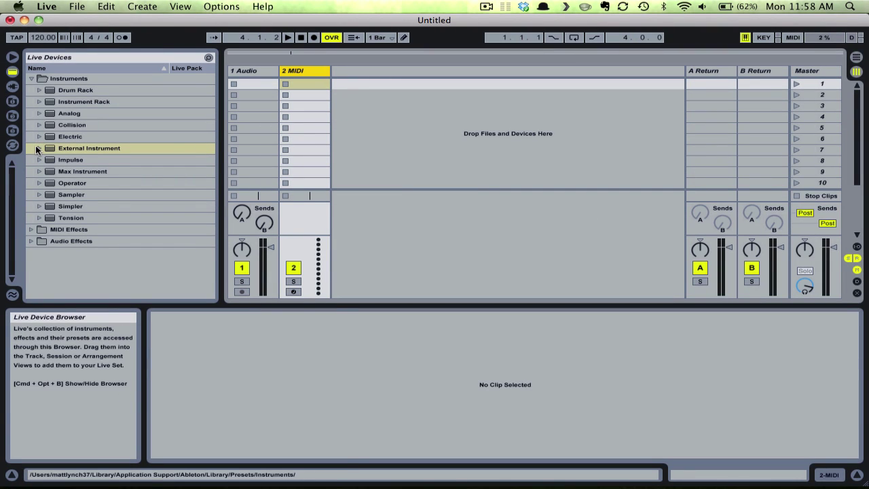
Drag External Instrument from Live's Instruments list onto the 2 MIDI track.
left_click(30, 78)
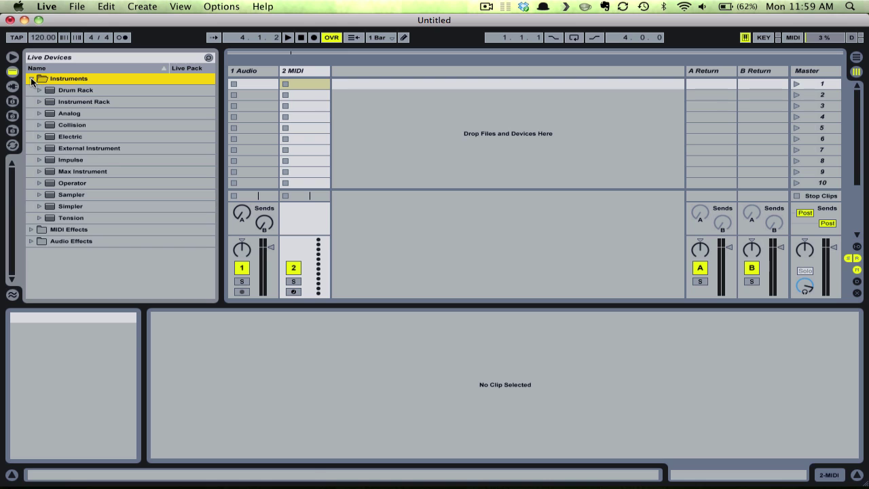
left_click_drag(72, 150, 300, 70)
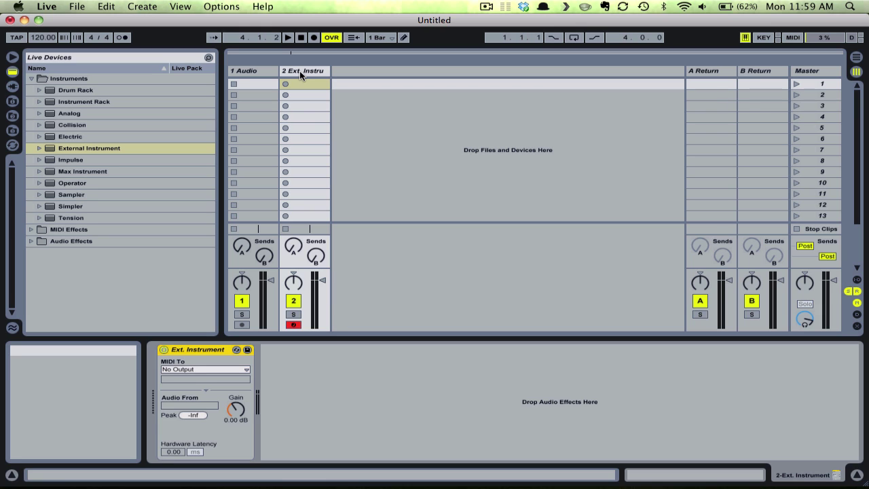
Set the External Instrument's MIDI To Reason, targeting Combinator 1.
left_click(200, 370)
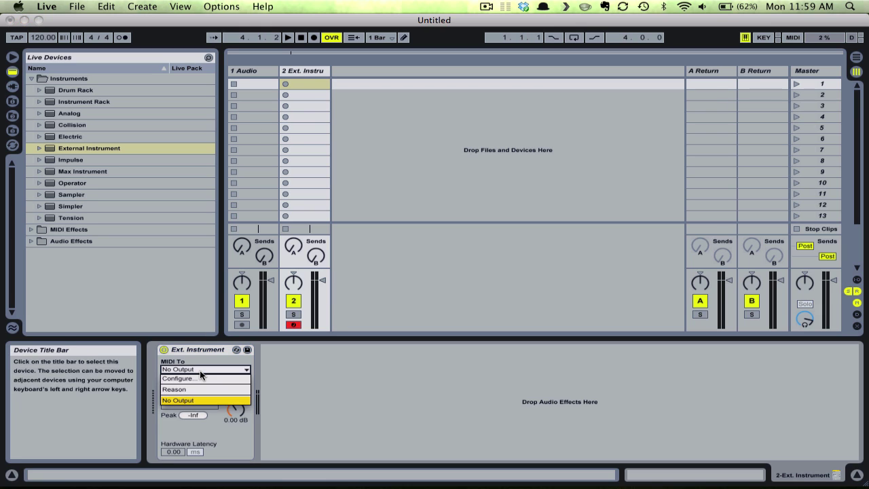
left_click(200, 389)
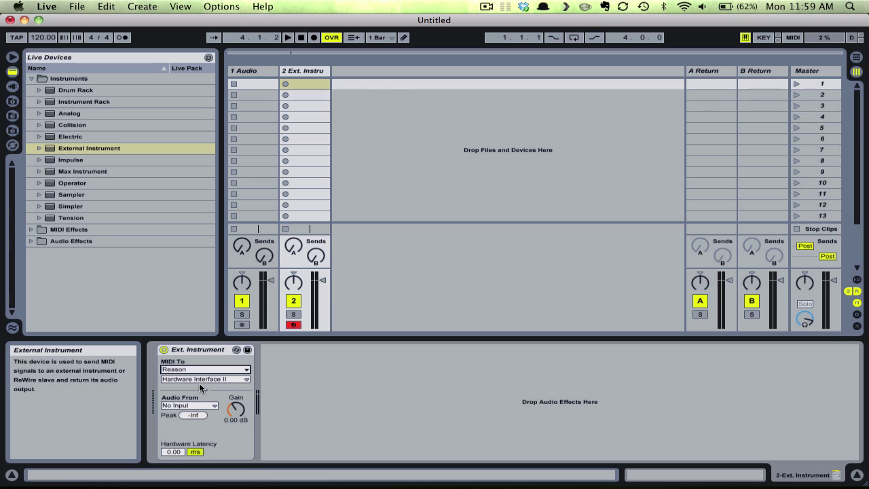
left_click(199, 378)
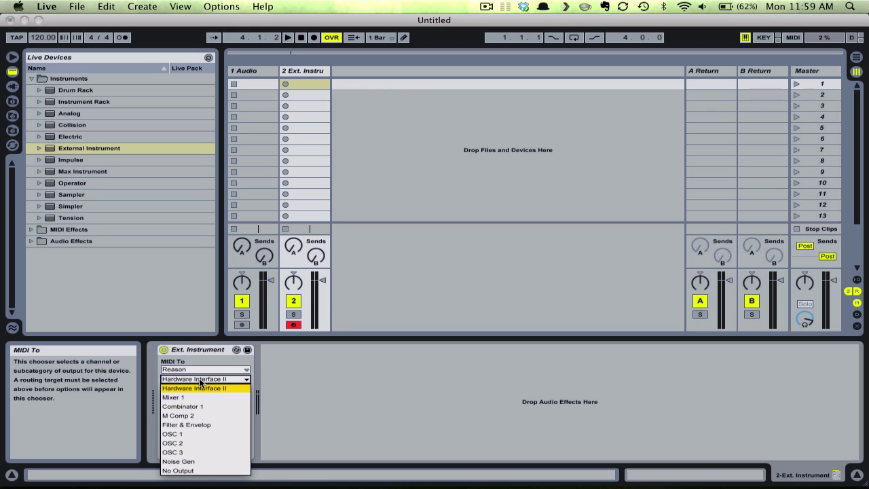
left_click(197, 407)
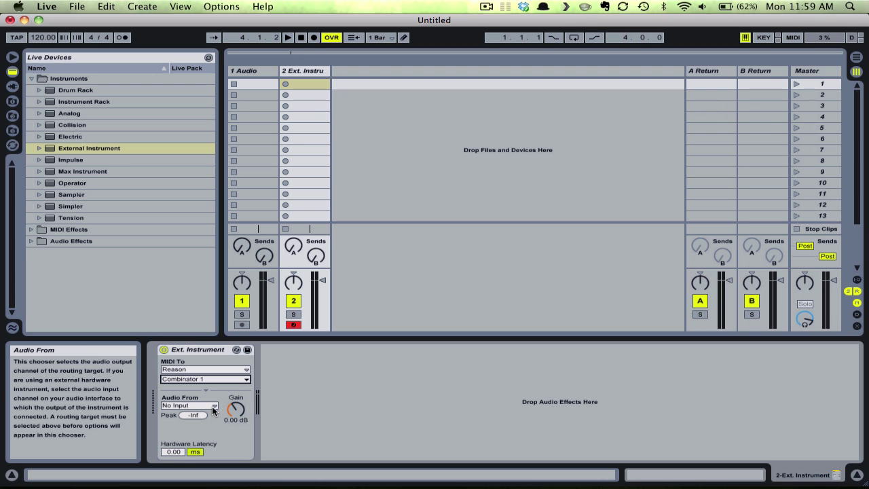
Set Audio From to 1/2: Mix L,Mix R and switch toward Reason.
left_click(214, 406)
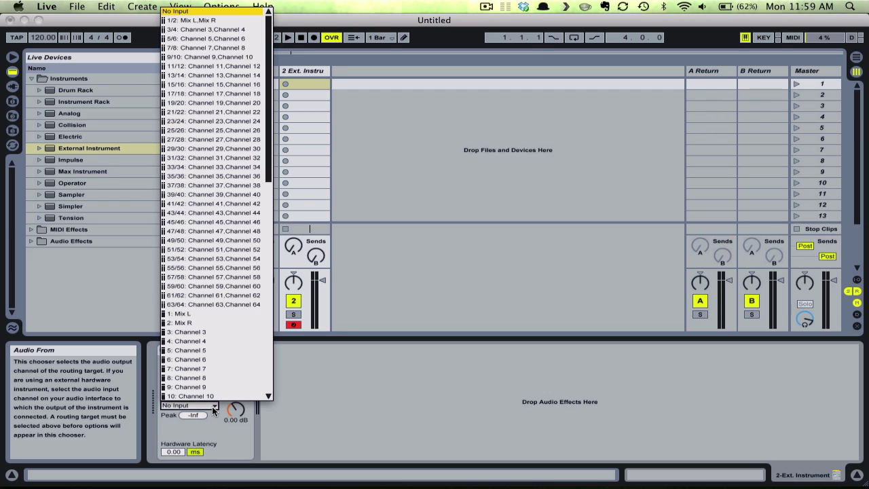
left_click(207, 21)
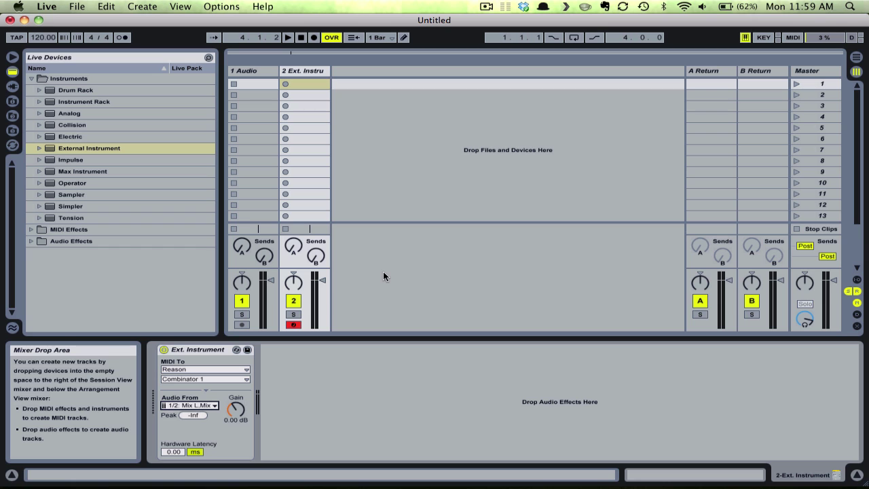
key("super+shift+2")
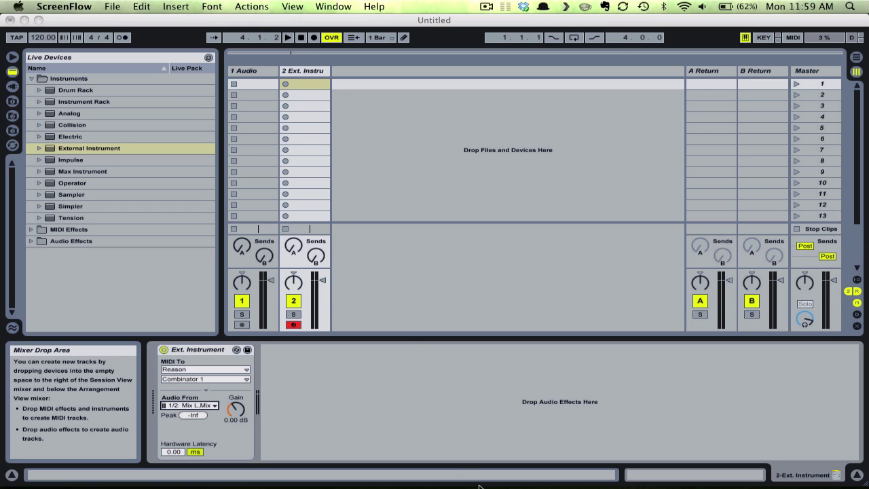
key("super+Tab")
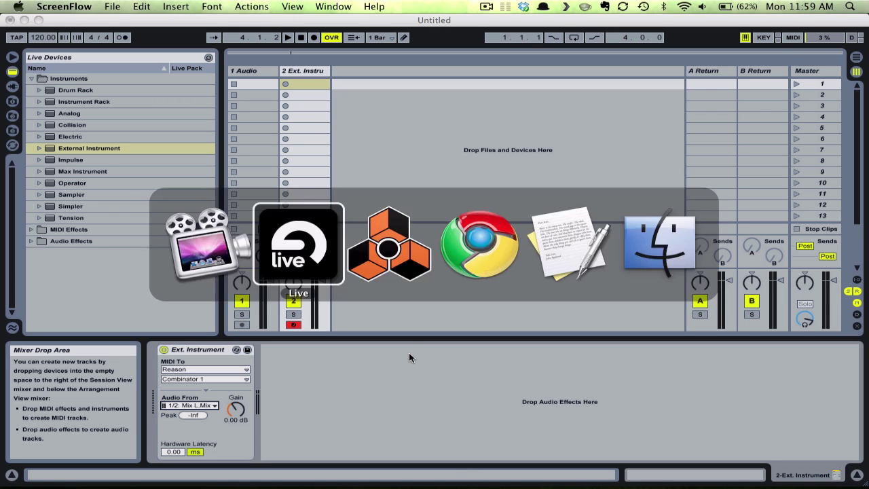
Switch to Reason and play C4 and lower test notes on the Combinator.
key("super+Tab")
key("super+Tab")
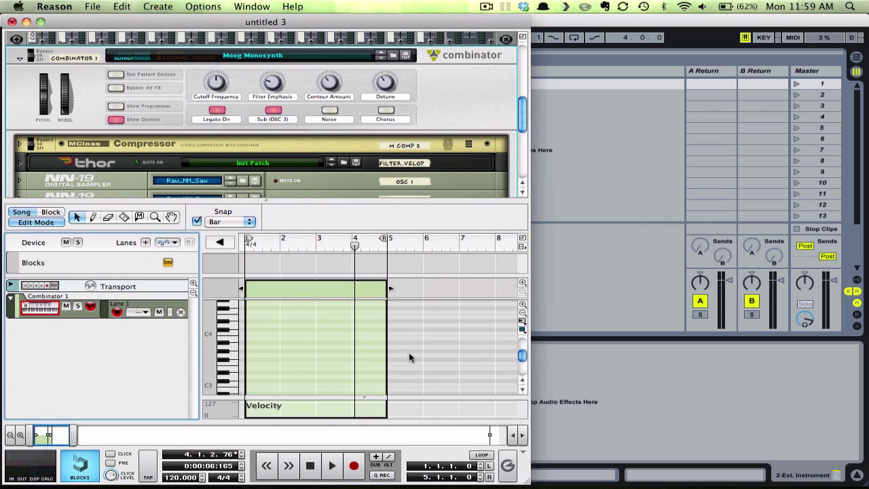
left_click(224, 332)
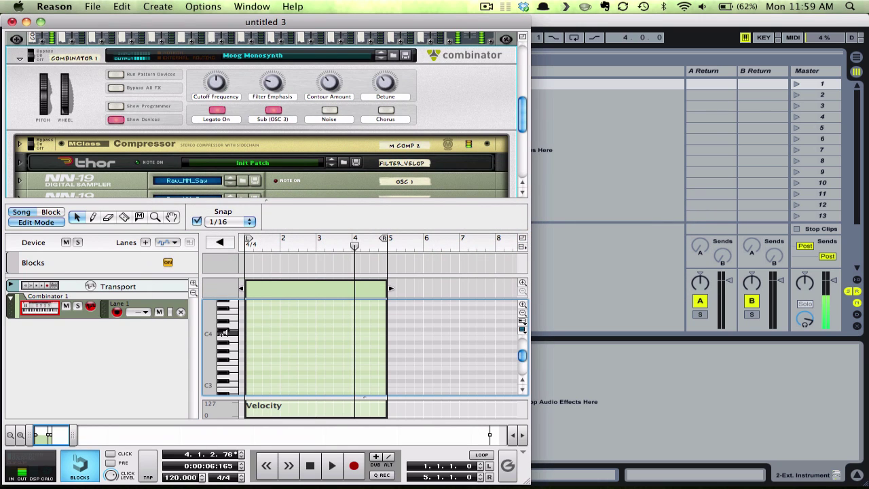
left_click(224, 333)
left_click(224, 333)
left_click(230, 369)
Create an empty MIDI clip in track 2's first slot and preview G3 and F3 with MIDI Editor Preview.
key("super+Tab")
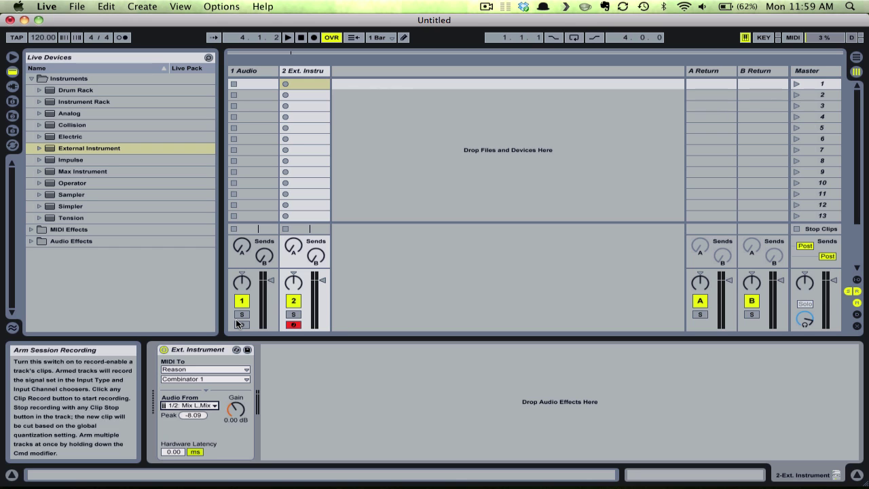
double_click(305, 84)
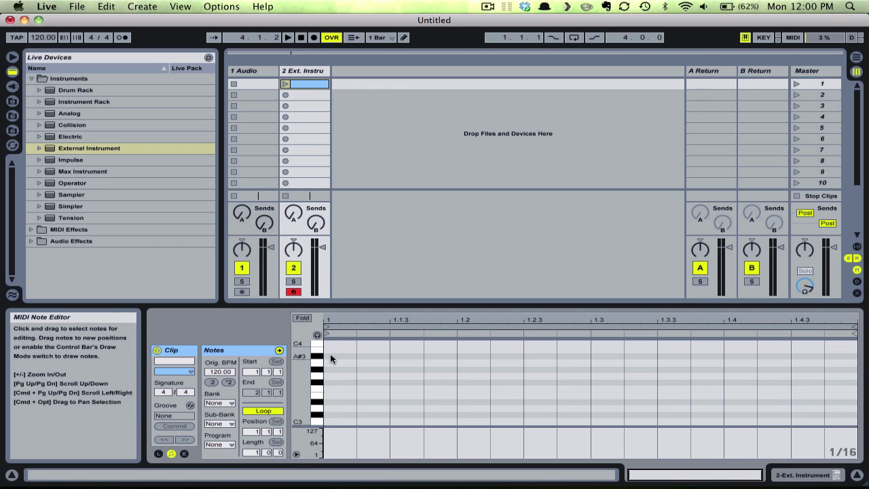
left_click(317, 335)
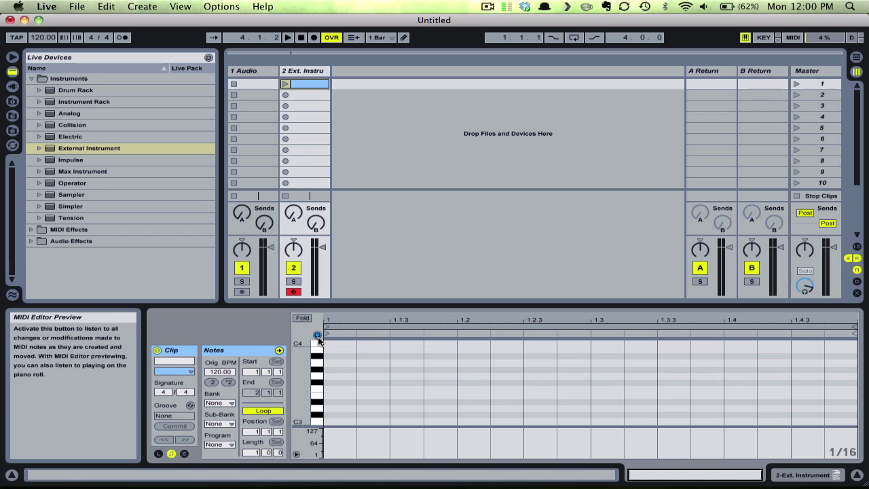
left_click(319, 376)
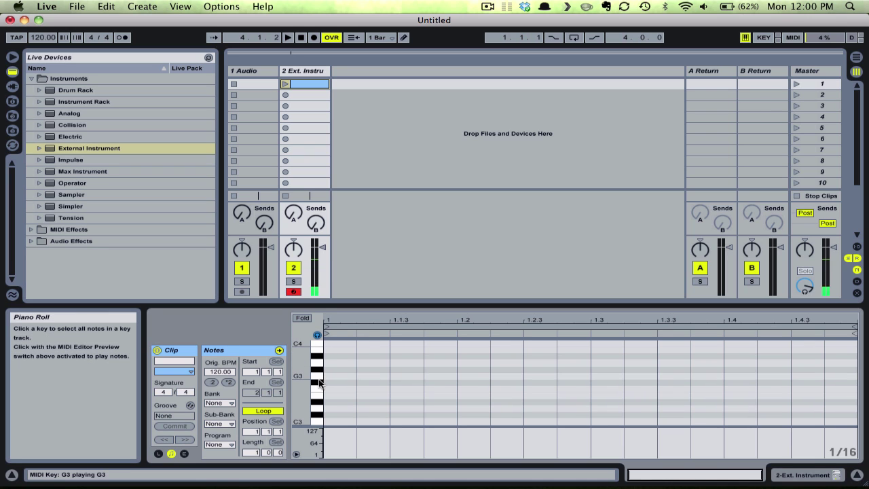
left_click(322, 392)
left_click(320, 378)
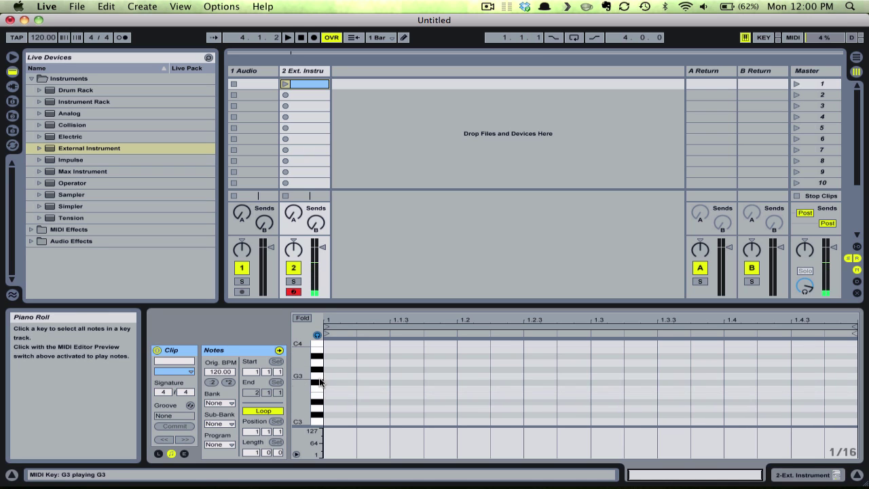